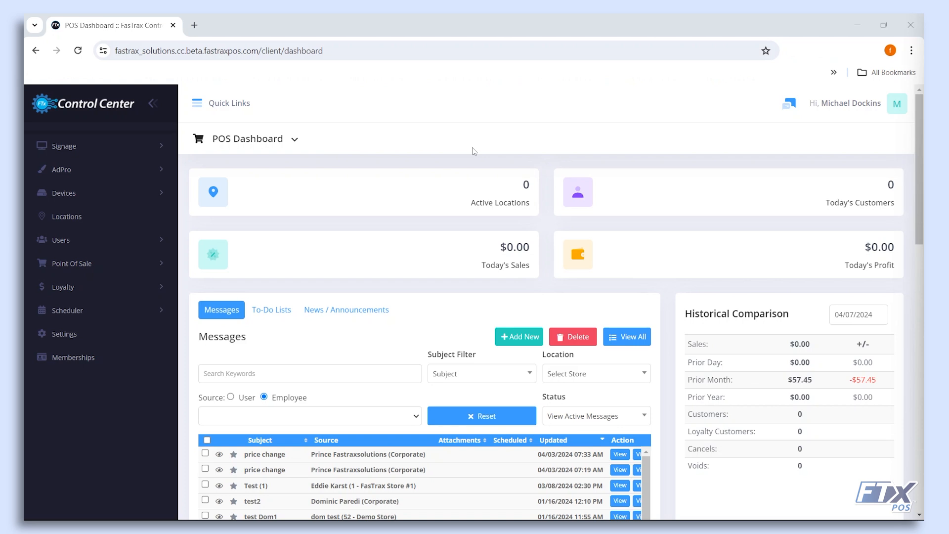
Open the Point of Sale inventory's Receiving page and check which other invoice pages it offers.
{"action": "left_click", "coordinate": [137, 262]}
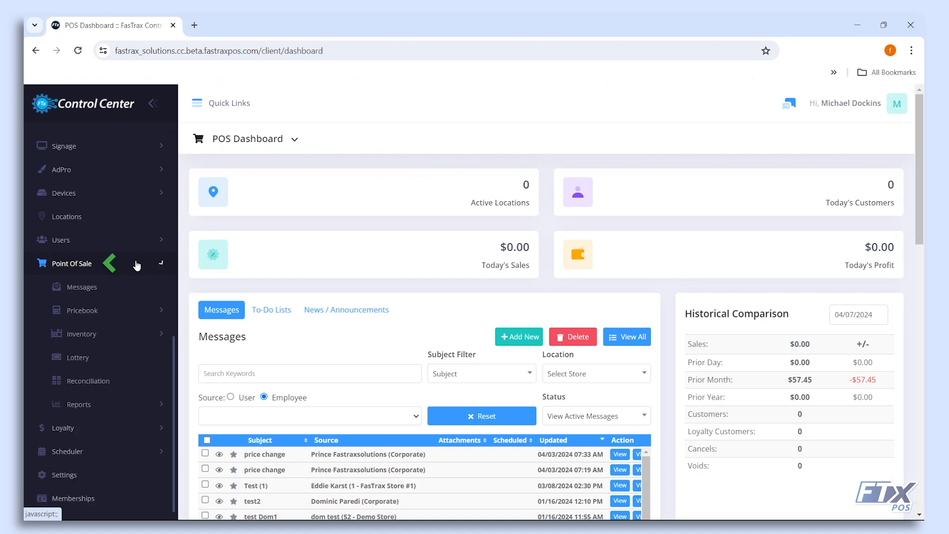
{"action": "left_click", "coordinate": [119, 340]}
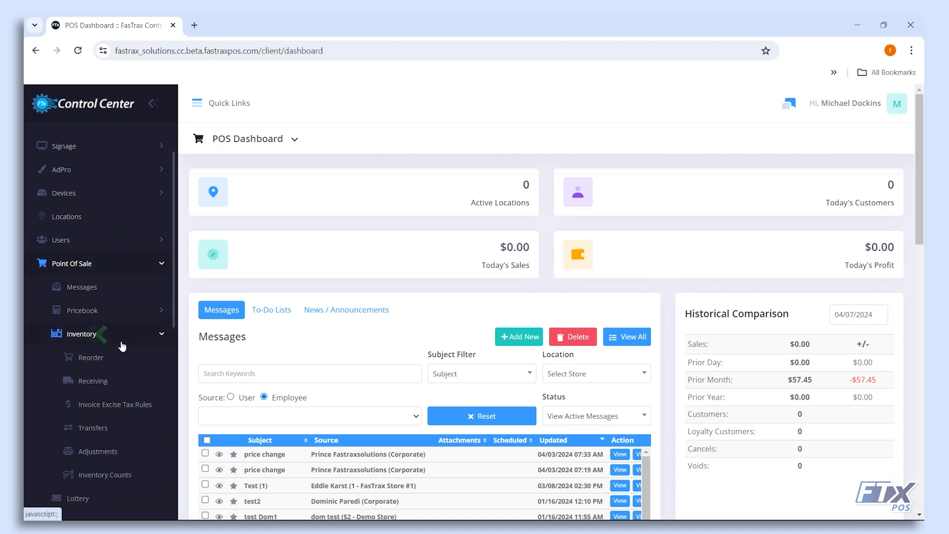
{"action": "left_click", "coordinate": [137, 385]}
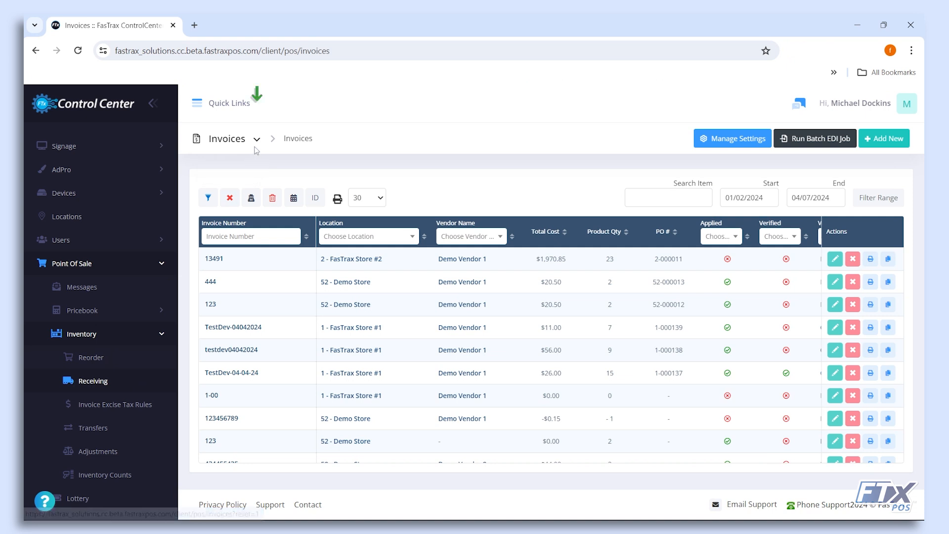
{"action": "left_click", "coordinate": [257, 140]}
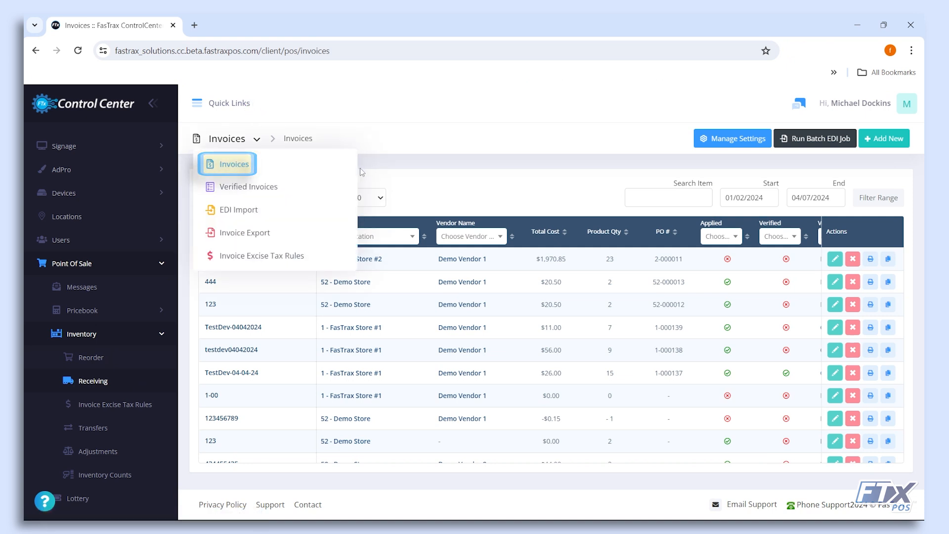
{"action": "left_click", "coordinate": [388, 178]}
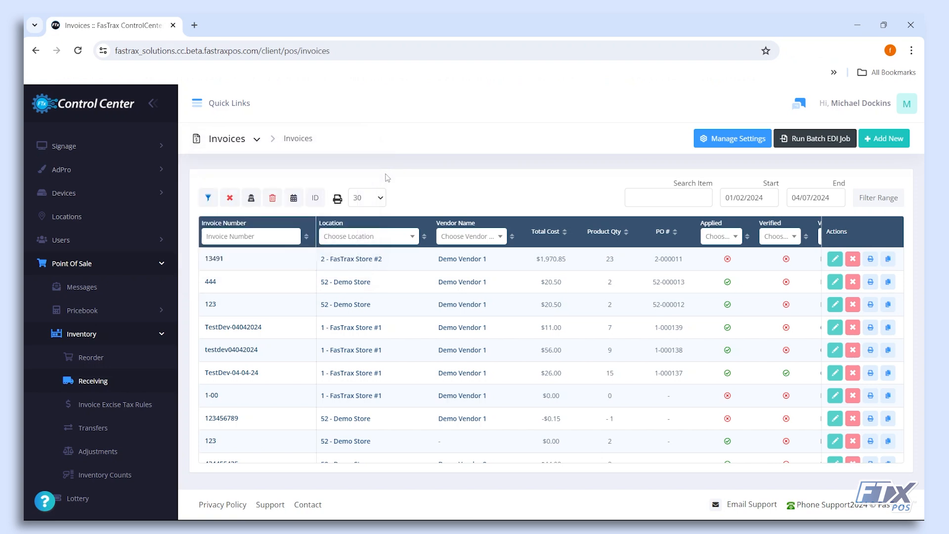
Examine the invoice list's invoice number, location and vendor filters, and its remaining columns through the invoice date.
{"action": "left_click", "coordinate": [277, 238]}
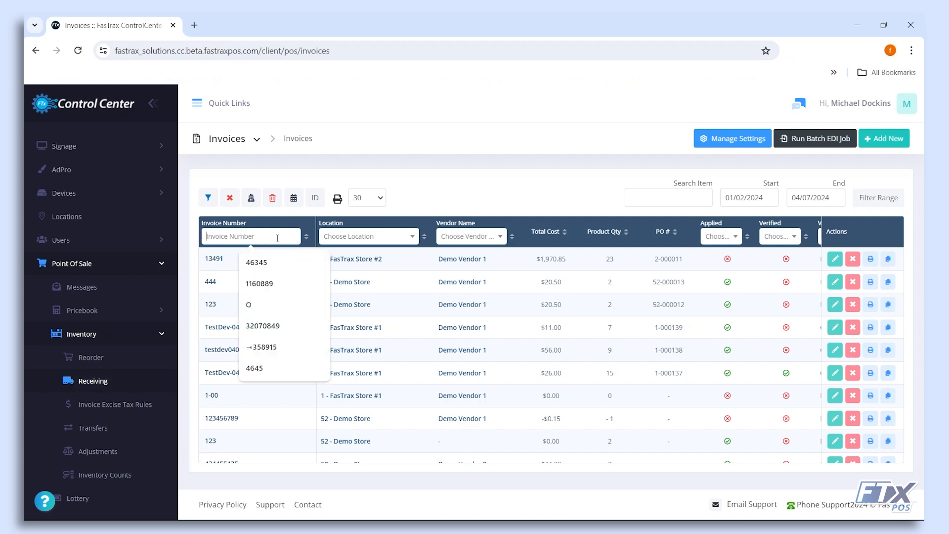
{"action": "left_click", "coordinate": [350, 238]}
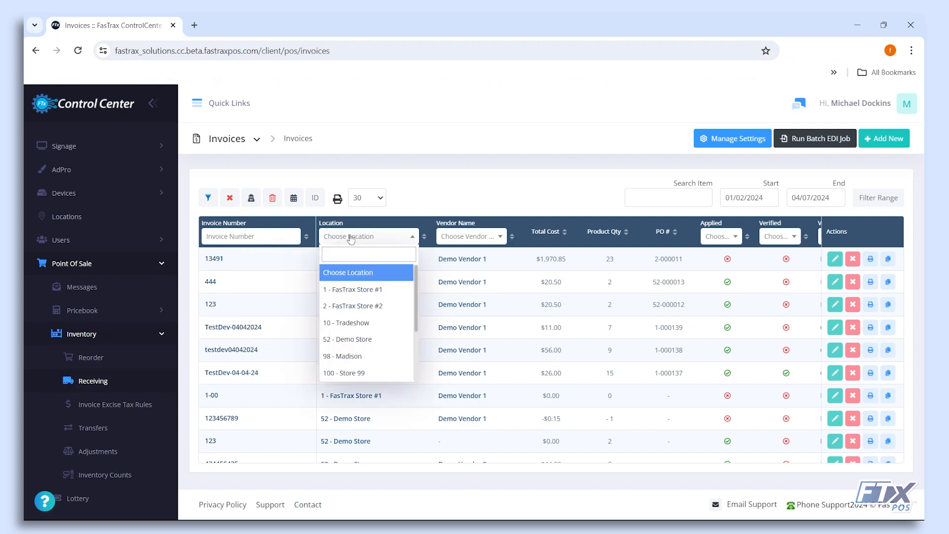
{"action": "left_click", "coordinate": [470, 237]}
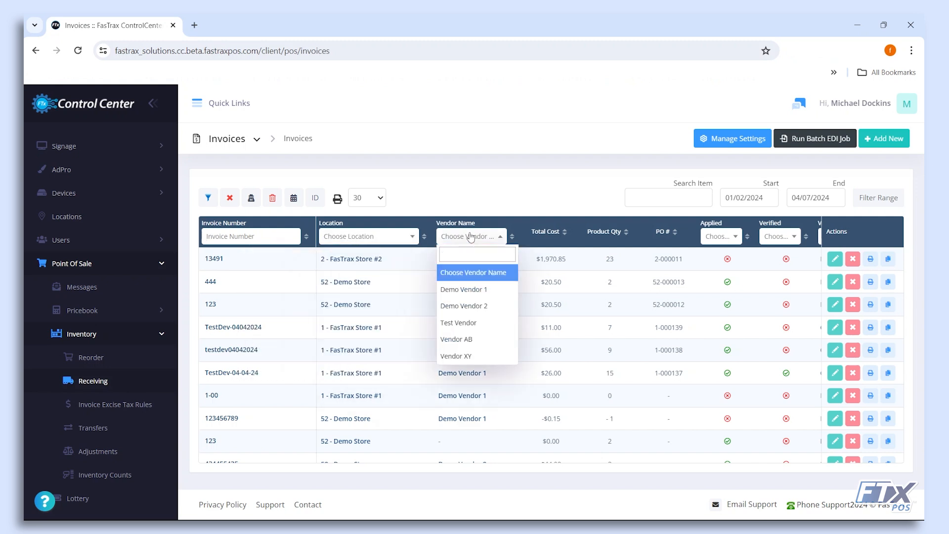
{"action": "left_click", "coordinate": [471, 237]}
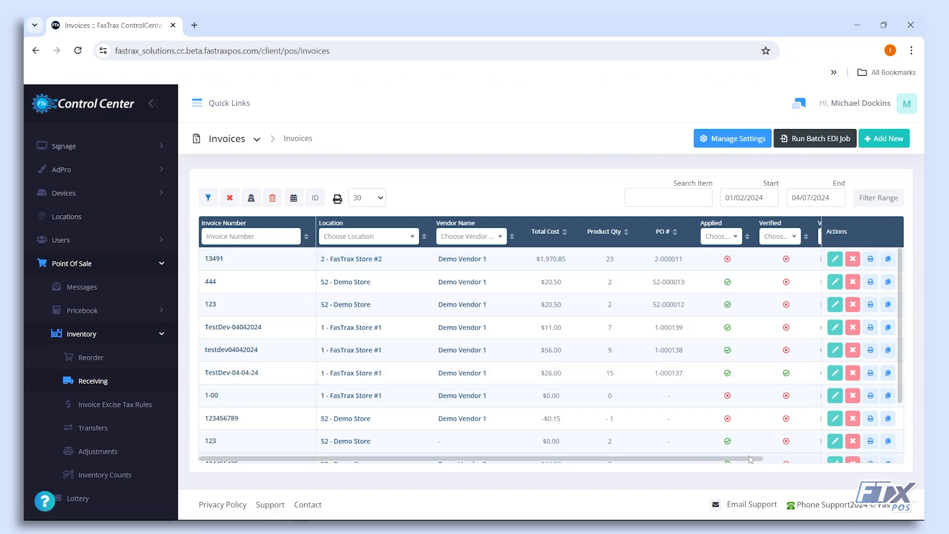
{"action": "left_click_drag", "start_coordinate": [754, 462], "coordinate": [902, 444]}
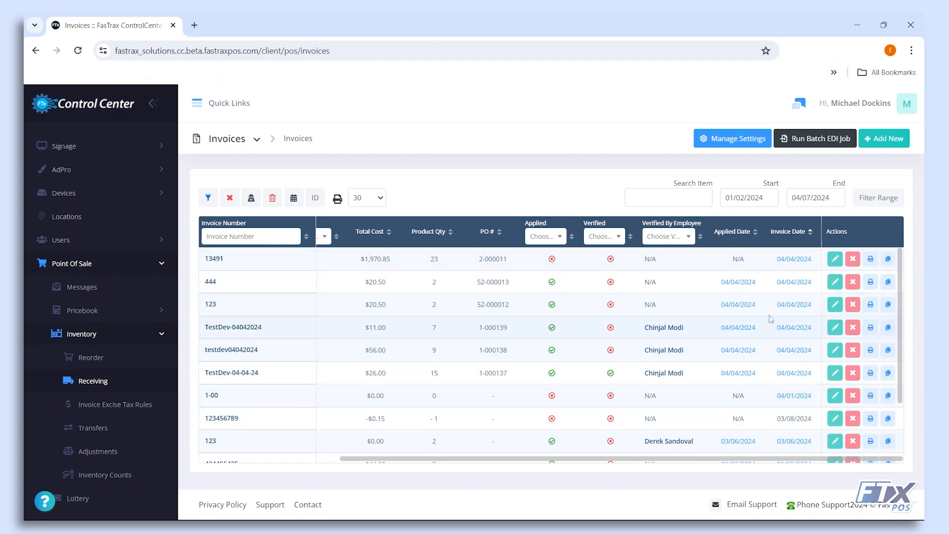
{"action": "left_click_drag", "start_coordinate": [775, 259], "coordinate": [818, 262]}
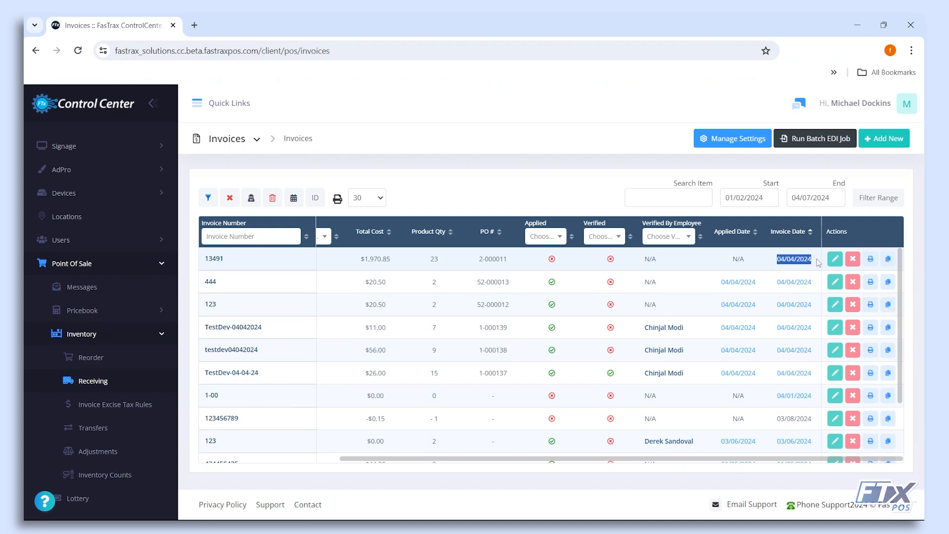
{"action": "left_click", "coordinate": [852, 259]}
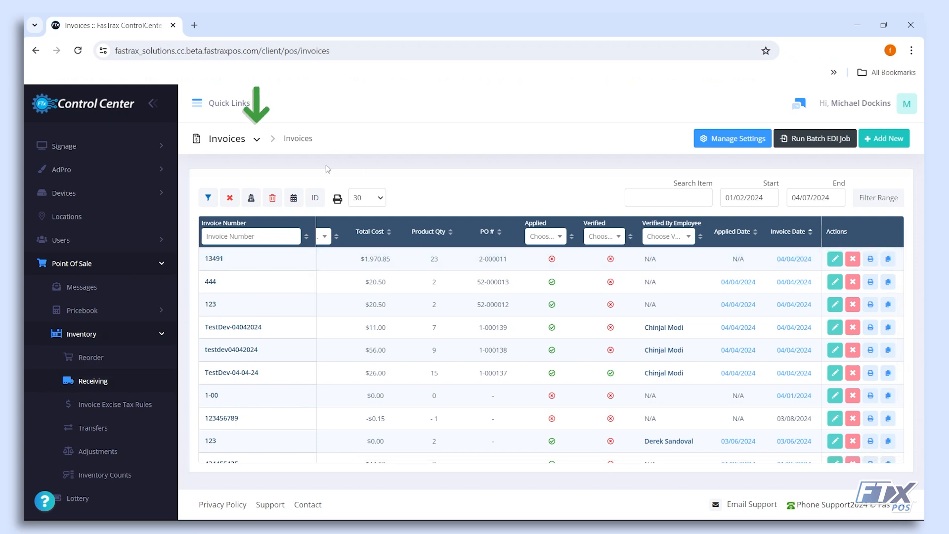
Open the Verified Invoices page and examine its columns through the difference count.
{"action": "left_click", "coordinate": [258, 140]}
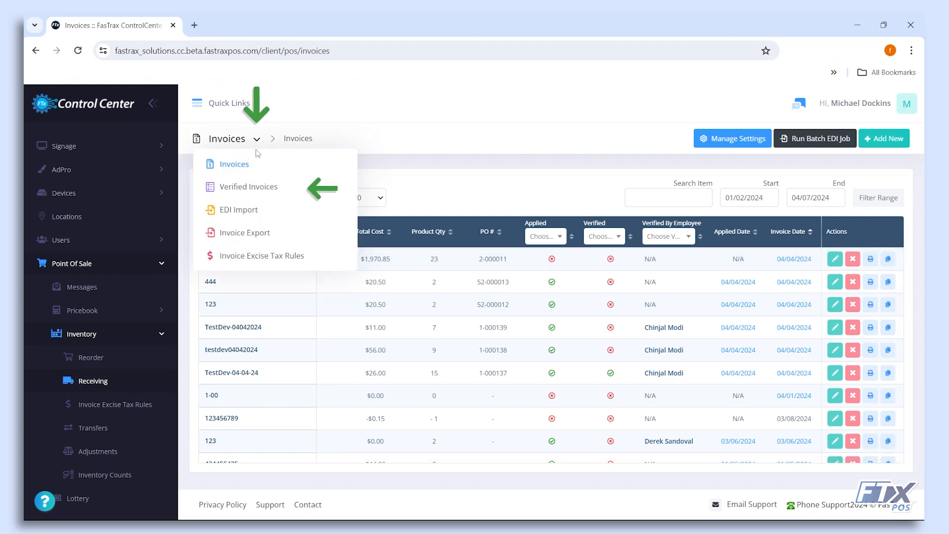
{"action": "left_click", "coordinate": [247, 187]}
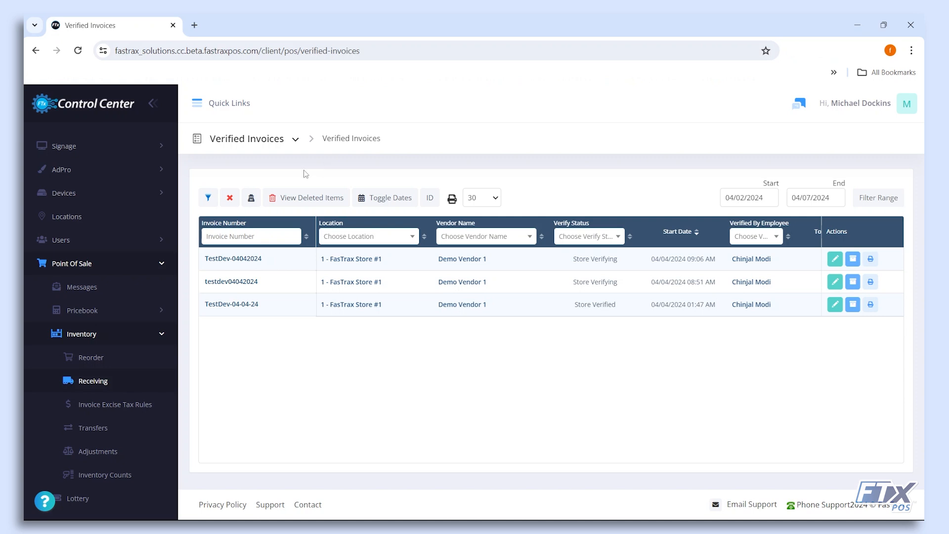
{"action": "left_click", "coordinate": [293, 147]}
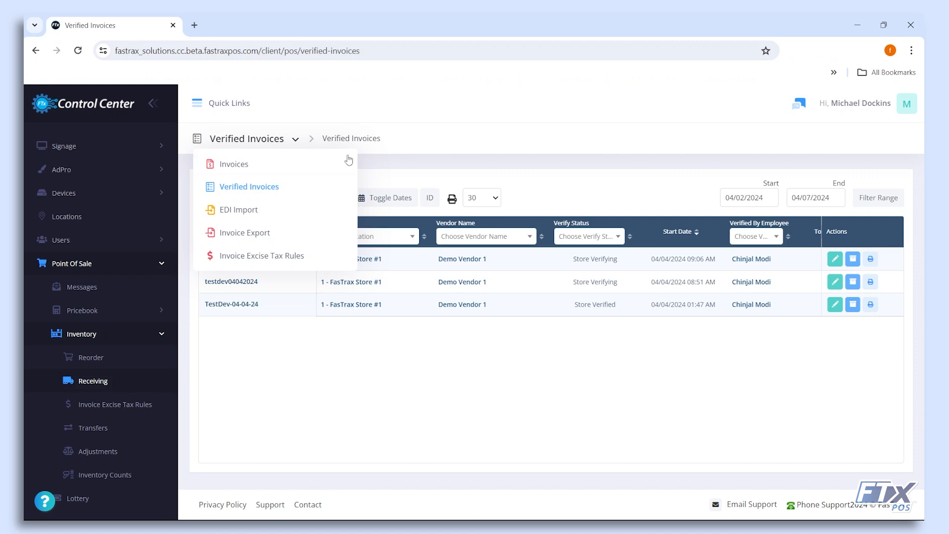
{"action": "left_click", "coordinate": [500, 173]}
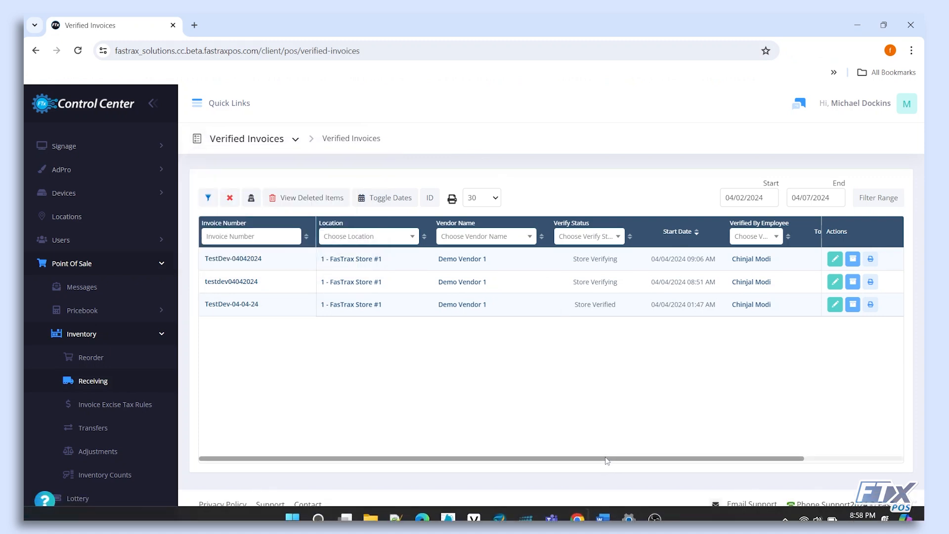
{"action": "left_click_drag", "start_coordinate": [607, 461], "coordinate": [780, 449]}
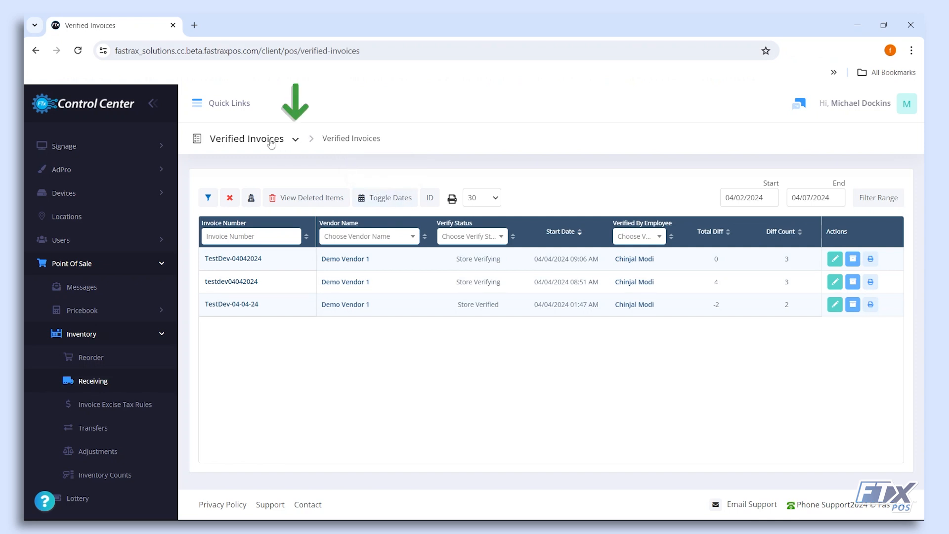
Return to the Invoices page and open the FasTrax Store #2 invoice 13491 for editing.
{"action": "left_click", "coordinate": [295, 139]}
{"action": "left_click", "coordinate": [260, 165]}
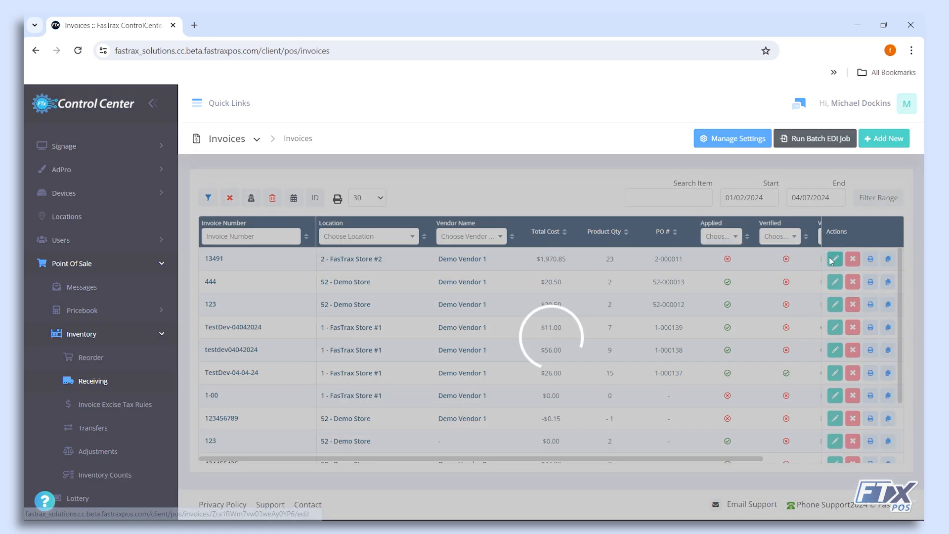
{"action": "left_click", "coordinate": [834, 259]}
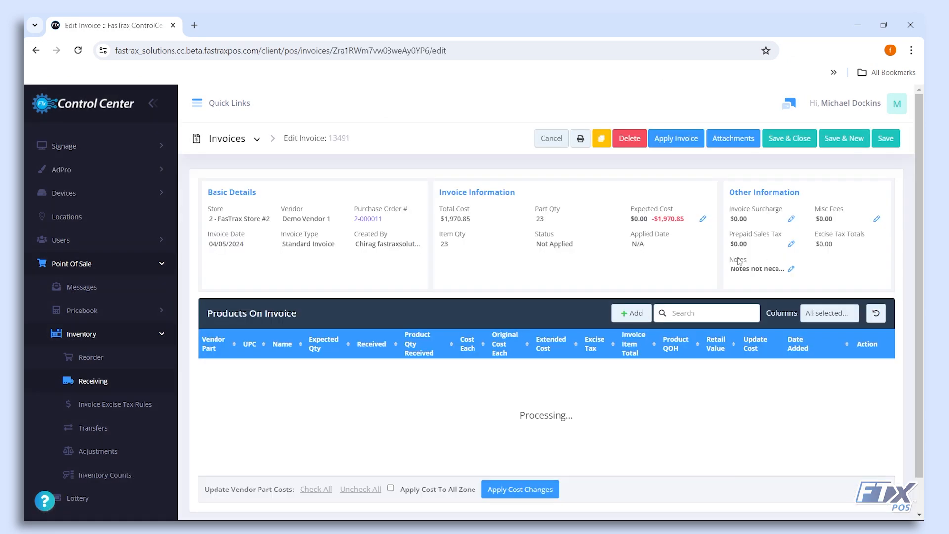
View the invoice's notes without changing them, and look through all rows and columns of its product table.
{"action": "left_click", "coordinate": [791, 268]}
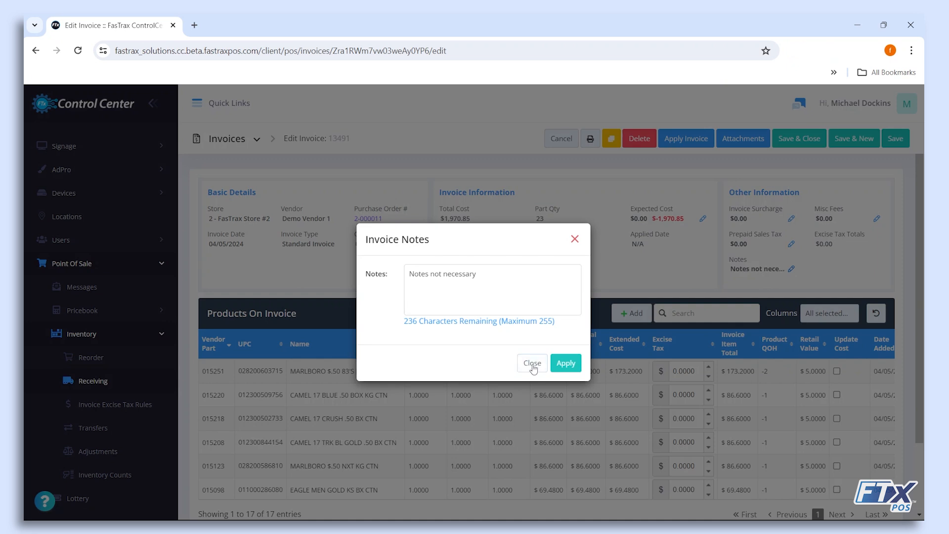
{"action": "left_click", "coordinate": [532, 364]}
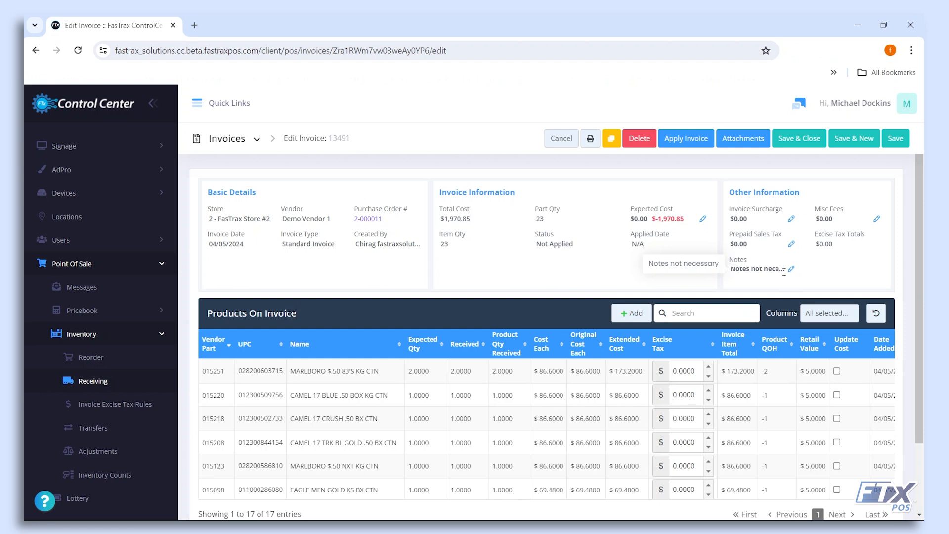
{"action": "scroll", "coordinate": [544, 425], "scroll_direction": "down", "scroll_amount": 1}
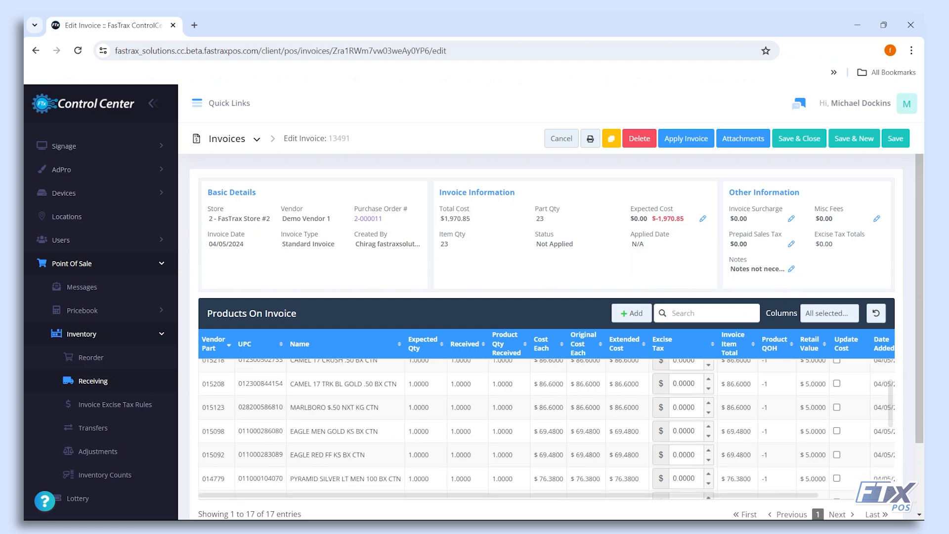
{"action": "left_click_drag", "start_coordinate": [728, 494], "coordinate": [803, 495]}
{"action": "scroll", "coordinate": [808, 446], "scroll_direction": "up", "scroll_amount": 1}
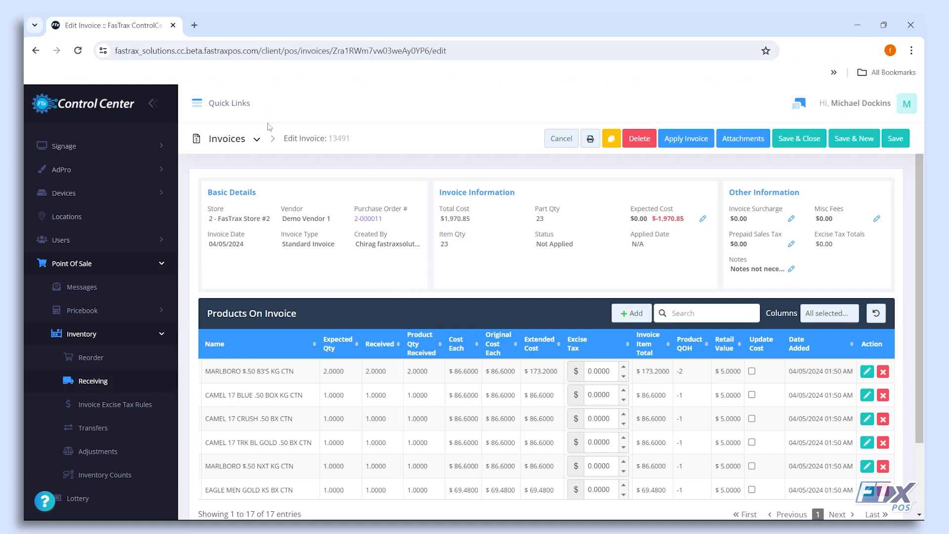
Open the EDI Import page and choose location 1 - FasTrax Store #1 and vendor Demo Vendor 1.
{"action": "left_click", "coordinate": [256, 139]}
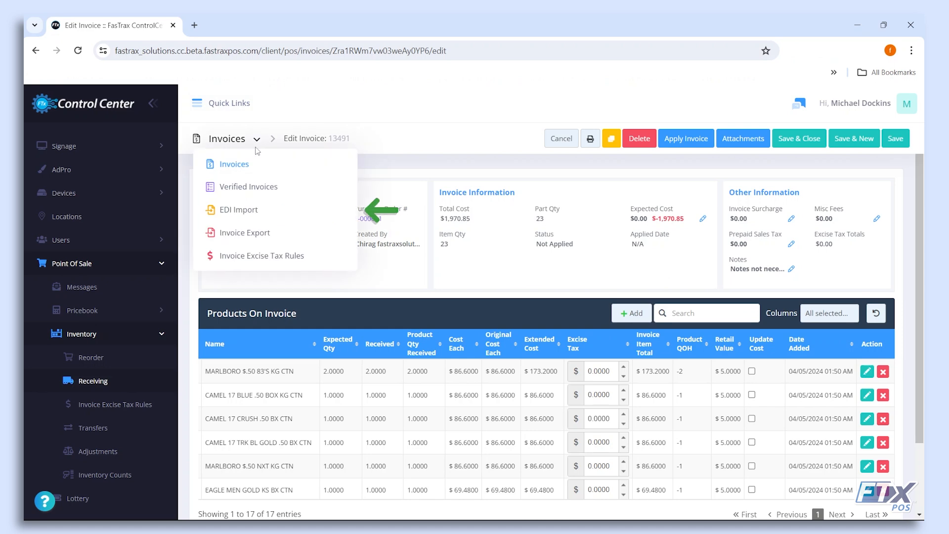
{"action": "left_click", "coordinate": [258, 218]}
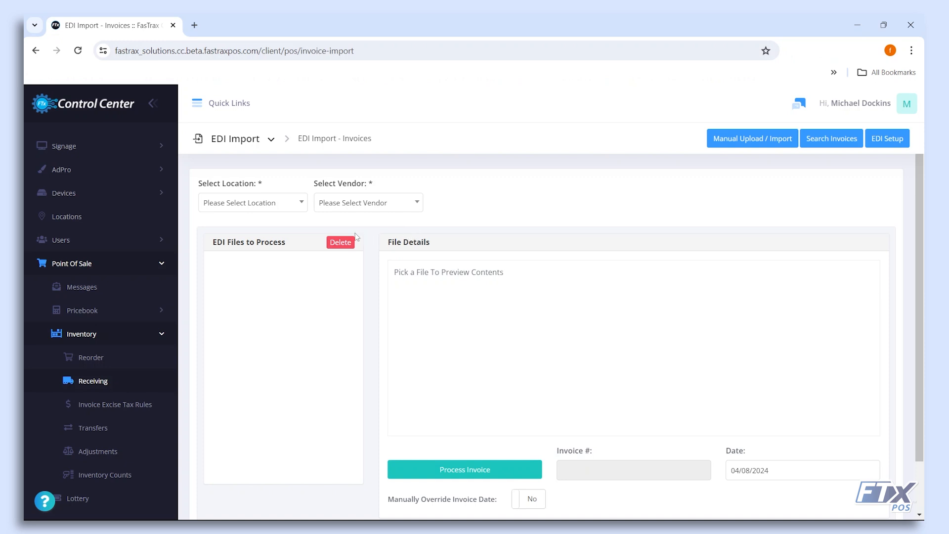
{"action": "left_click", "coordinate": [259, 205]}
{"action": "left_click", "coordinate": [257, 270]}
{"action": "left_click", "coordinate": [348, 207]}
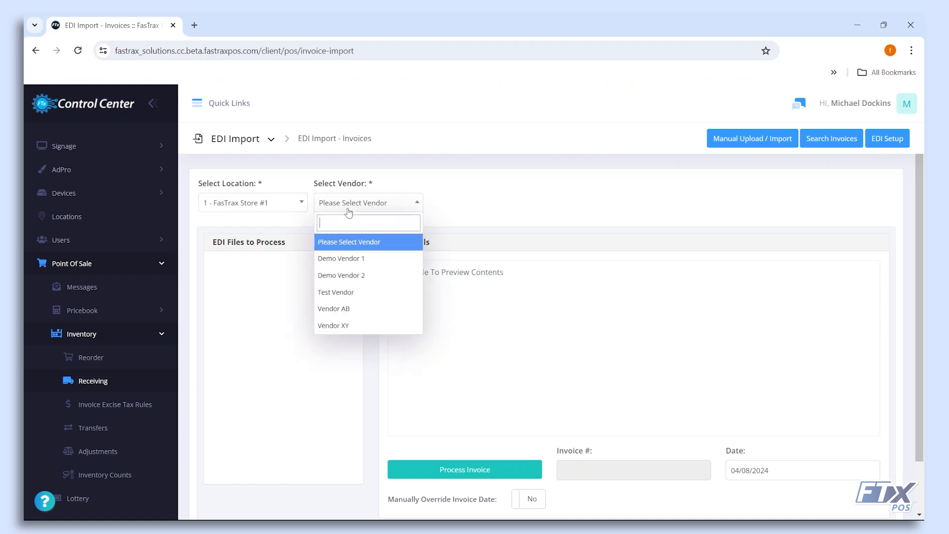
{"action": "left_click", "coordinate": [350, 256]}
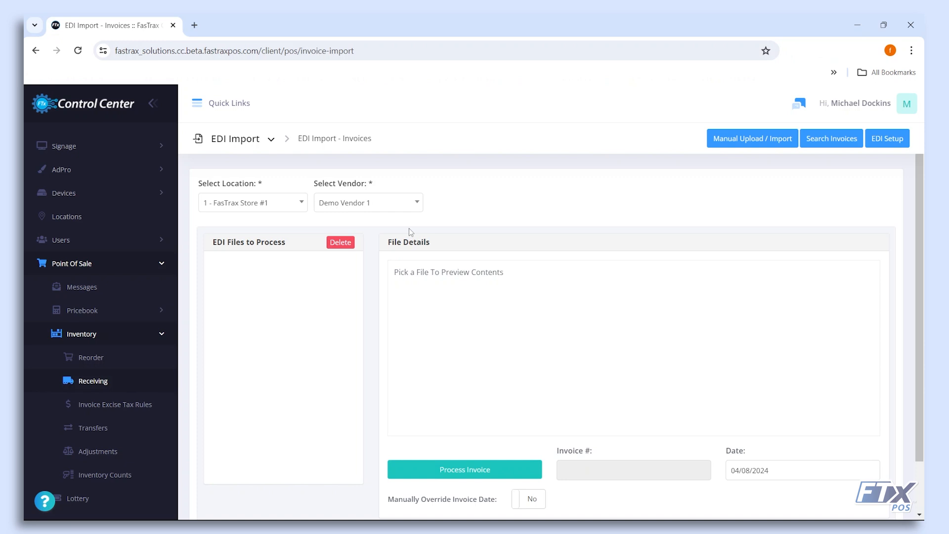
Search for EDI invoices, select the file 32759_4862.edi for processing and review its details.
{"action": "left_click", "coordinate": [845, 143]}
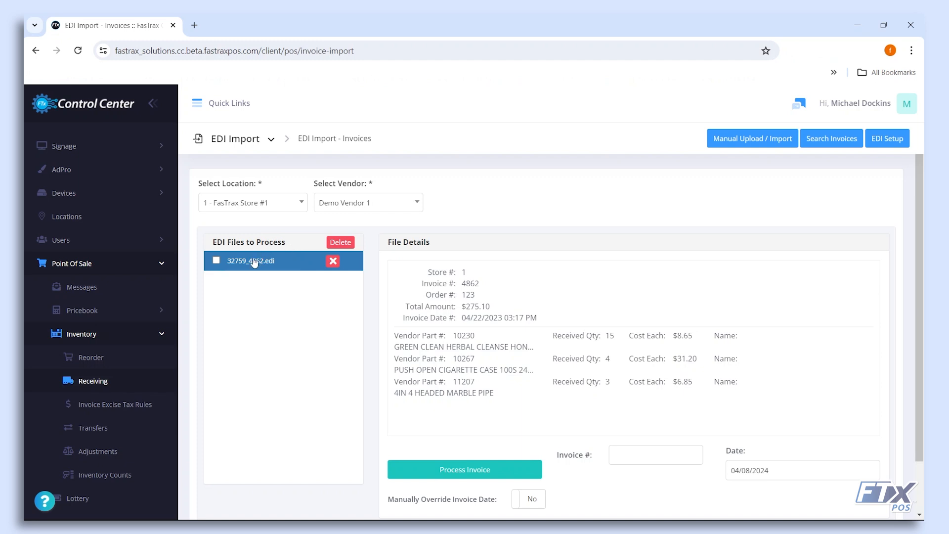
{"action": "left_click", "coordinate": [216, 260]}
{"action": "left_click_drag", "start_coordinate": [403, 273], "coordinate": [631, 407]}
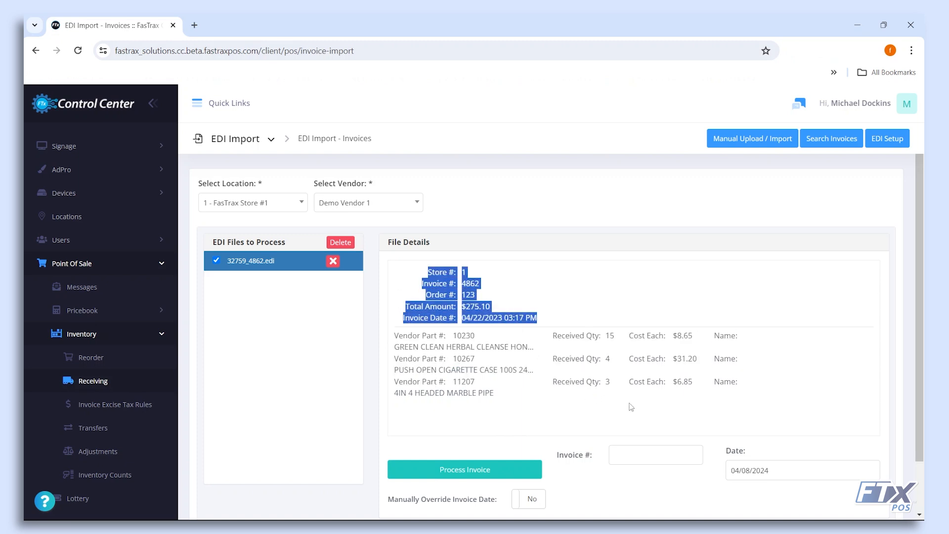
{"action": "left_click", "coordinate": [544, 274]}
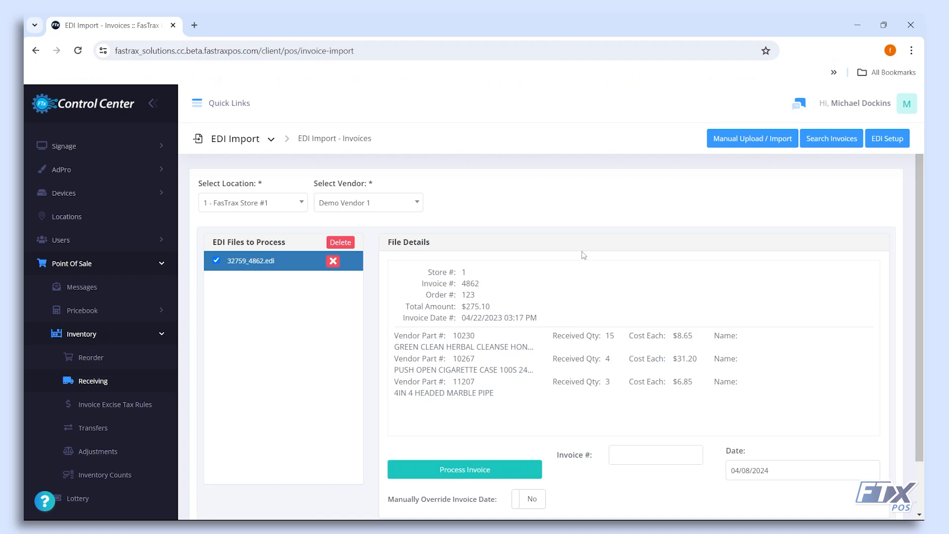
Enter 7357 as the EDI file's invoice number and check its date choices, leaving the date as is.
{"action": "left_click", "coordinate": [639, 461]}
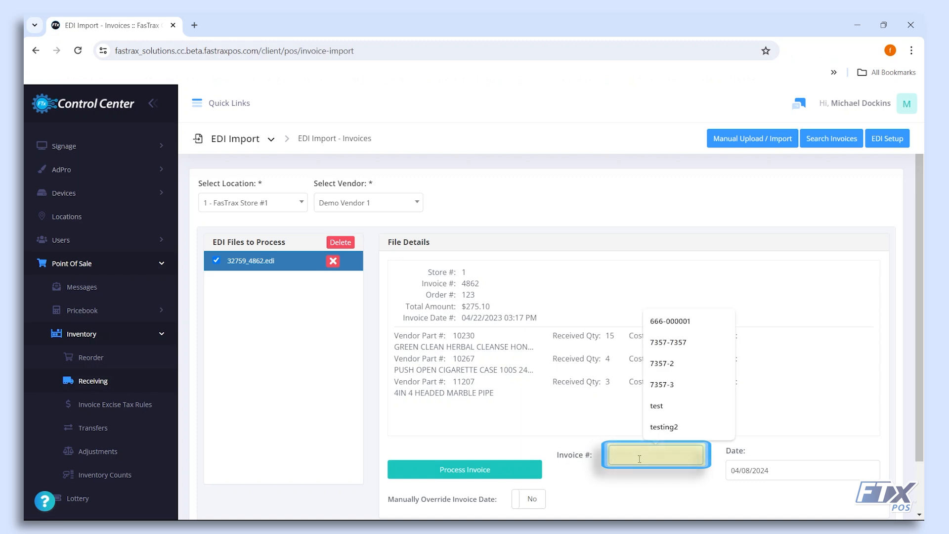
{"action": "type", "text": "7357"}
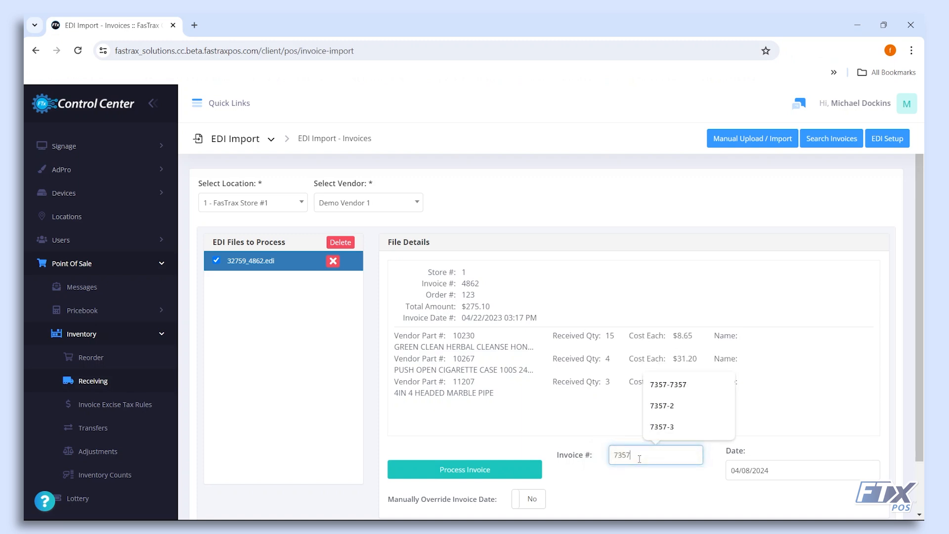
{"action": "left_click", "coordinate": [829, 467]}
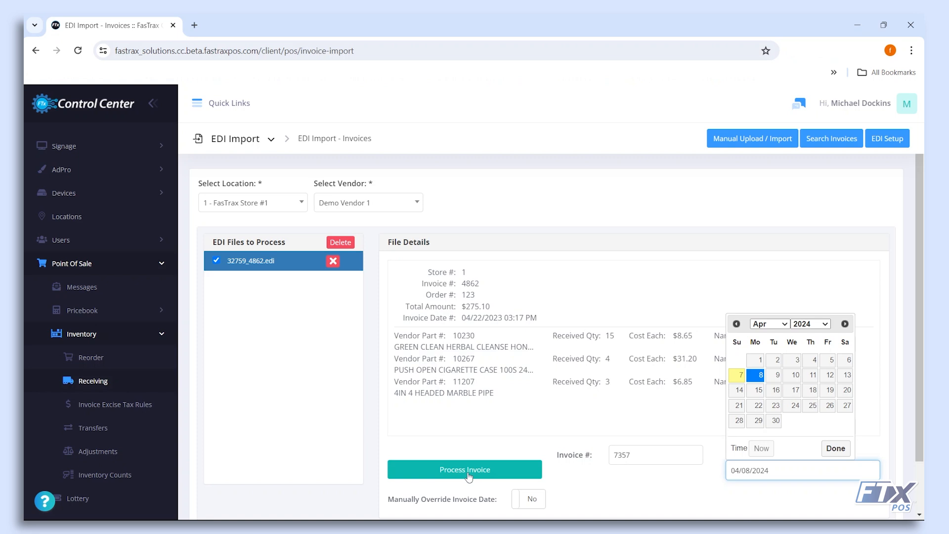
{"action": "left_click", "coordinate": [603, 479]}
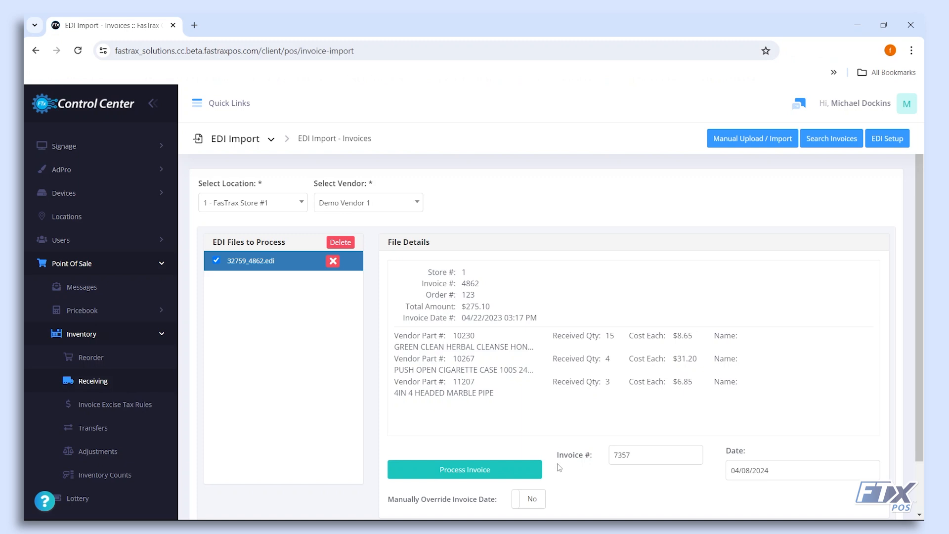
Open the Invoice Export page.
{"action": "left_click", "coordinate": [271, 139]}
{"action": "left_click", "coordinate": [260, 236]}
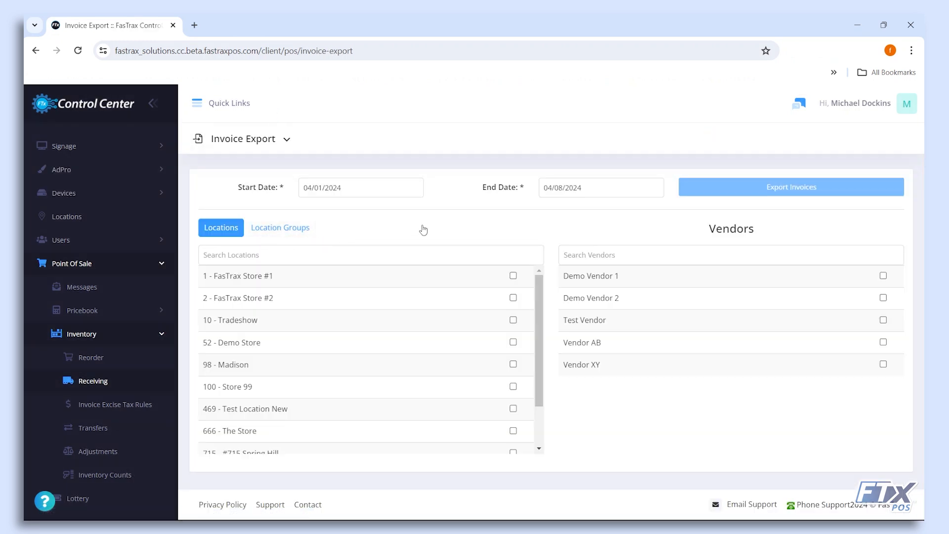
Check the start date and end date choices for the invoice export.
{"action": "left_click", "coordinate": [341, 189]}
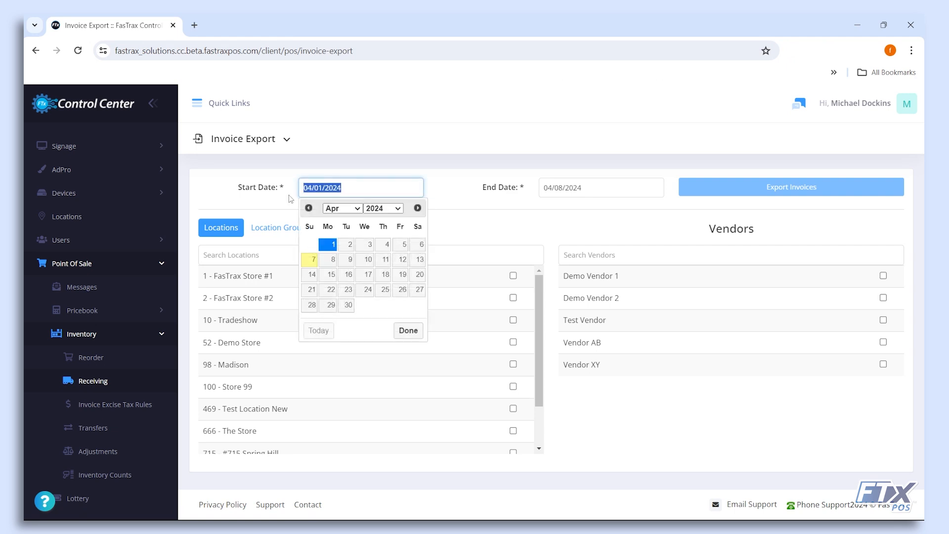
{"action": "left_click", "coordinate": [613, 187]}
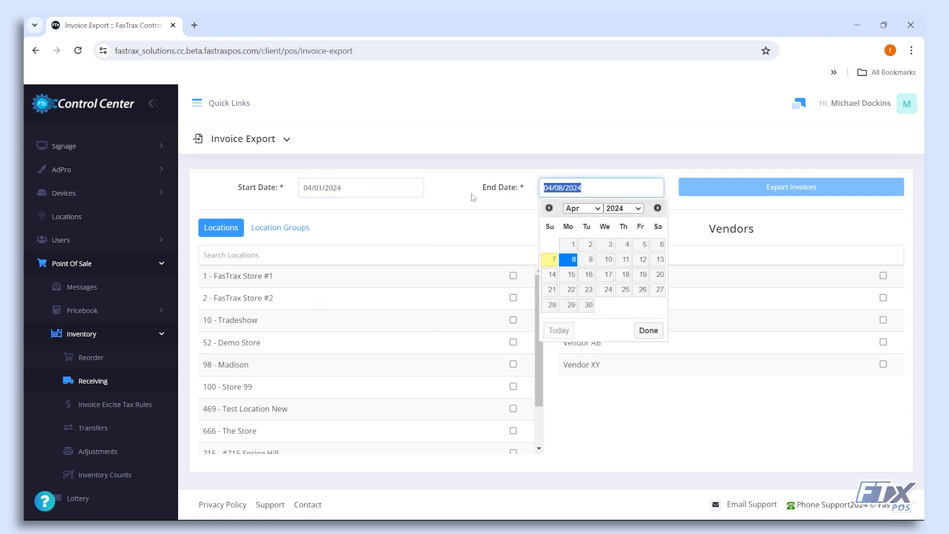
{"action": "left_click", "coordinate": [472, 217]}
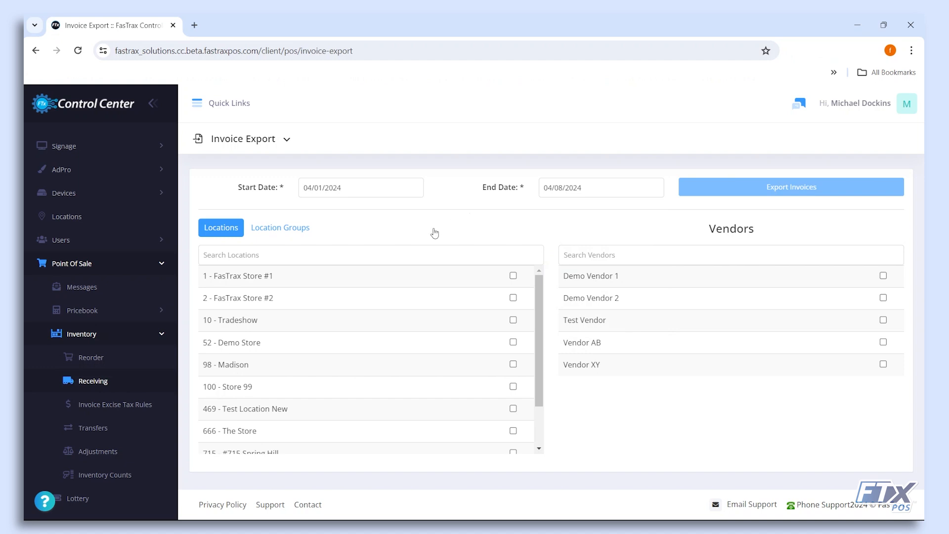
Select the University Location group and Demo Vendor 1 for the invoice export, and return to the individual locations list.
{"action": "left_click", "coordinate": [279, 230]}
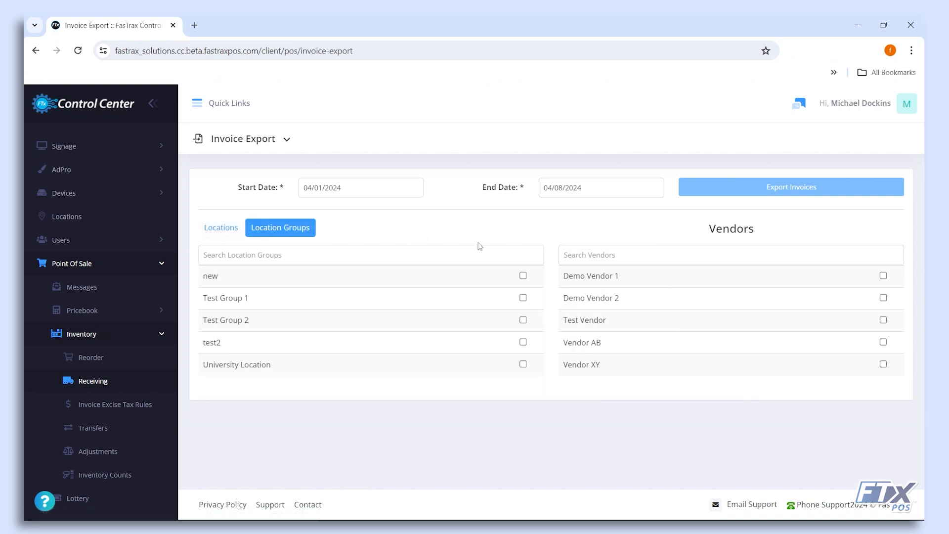
{"action": "left_click", "coordinate": [522, 298]}
{"action": "left_click", "coordinate": [522, 299]}
{"action": "left_click", "coordinate": [523, 364]}
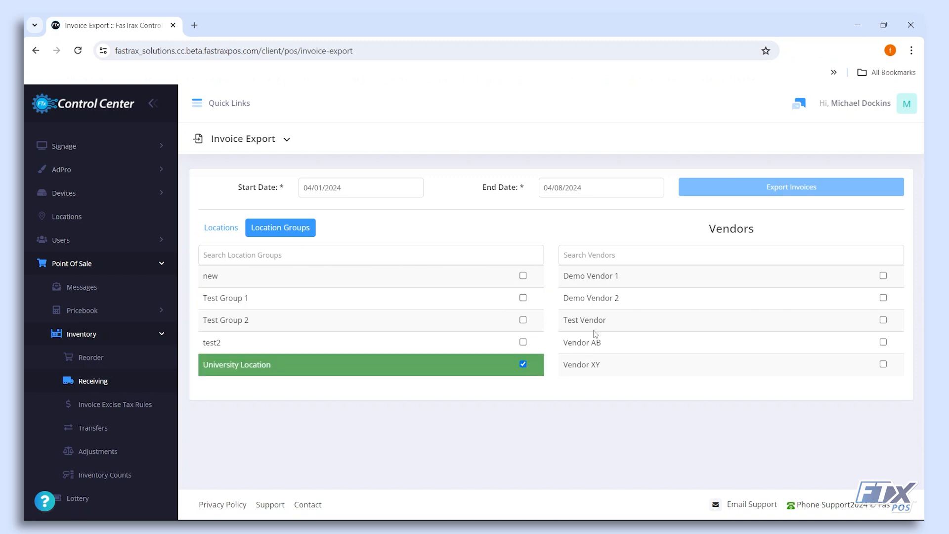
{"action": "left_click", "coordinate": [883, 275]}
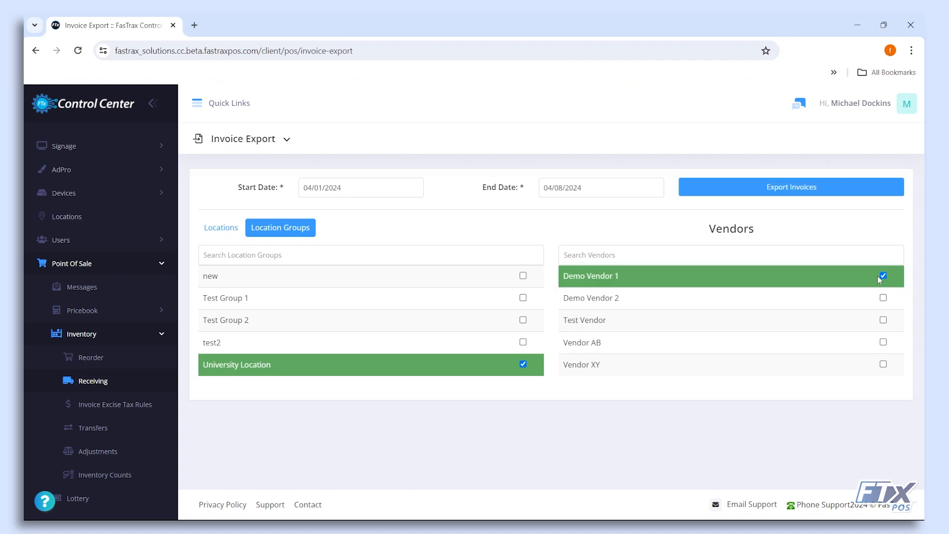
{"action": "left_click", "coordinate": [218, 227]}
{"action": "left_click", "coordinate": [280, 228]}
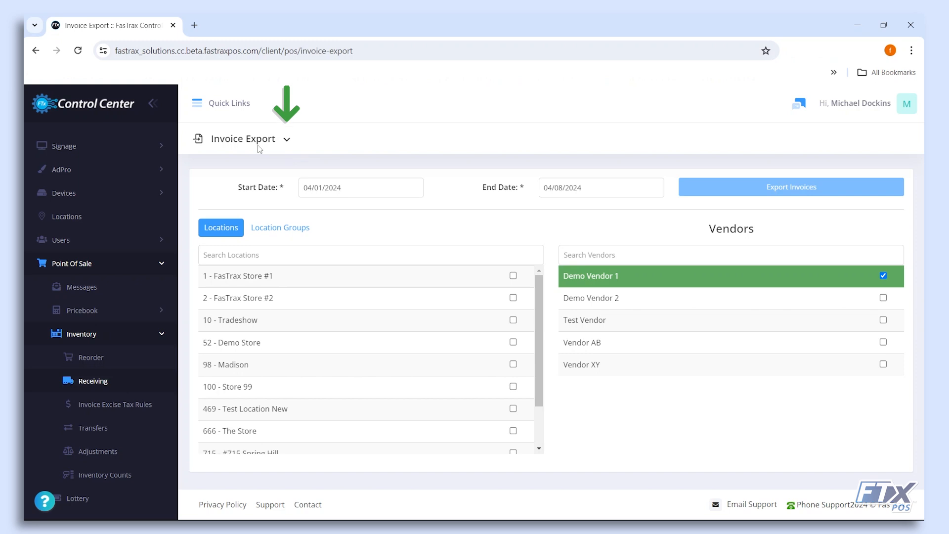
Open the Invoice Excise Tax Rules page and start a new rule with Demo Vendor 1 as the vendor.
{"action": "left_click", "coordinate": [258, 146]}
{"action": "left_click", "coordinate": [265, 256]}
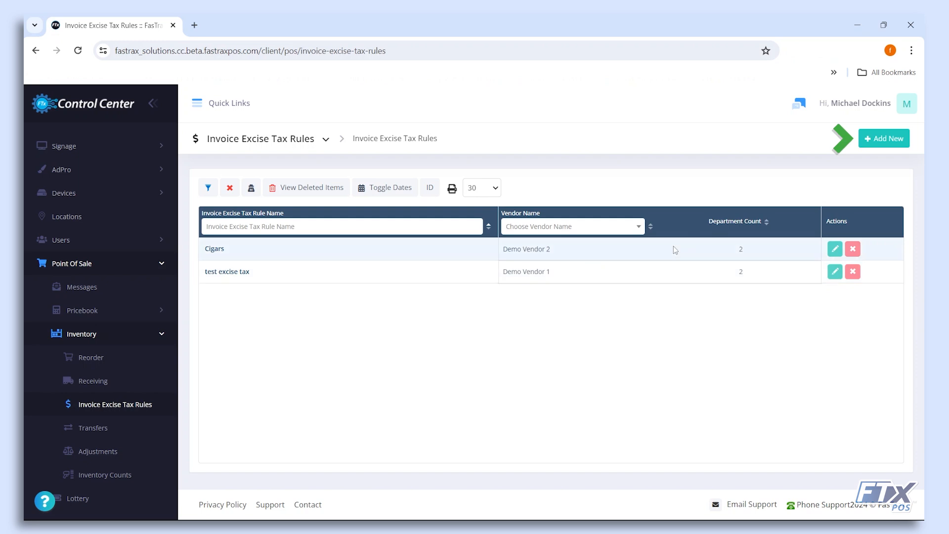
{"action": "left_click", "coordinate": [885, 140]}
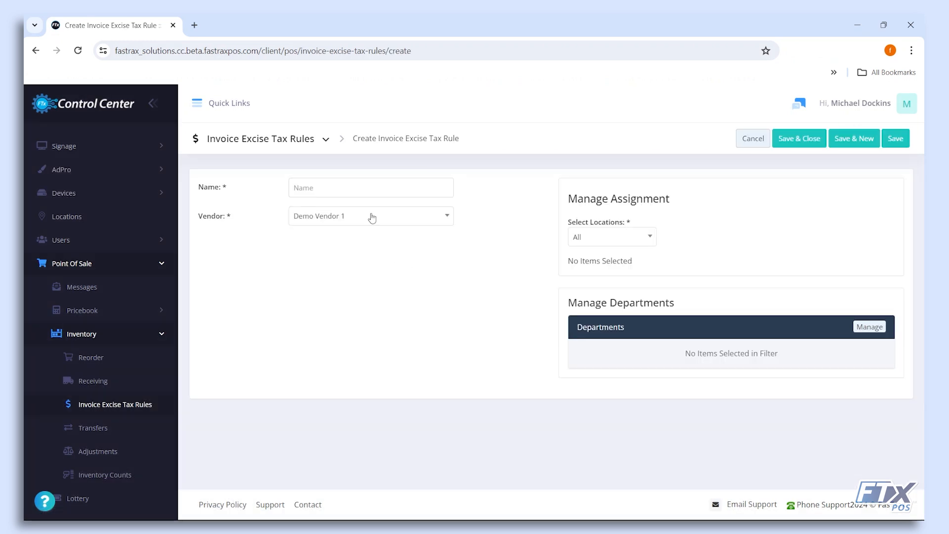
{"action": "left_click", "coordinate": [329, 215]}
{"action": "left_click", "coordinate": [330, 224]}
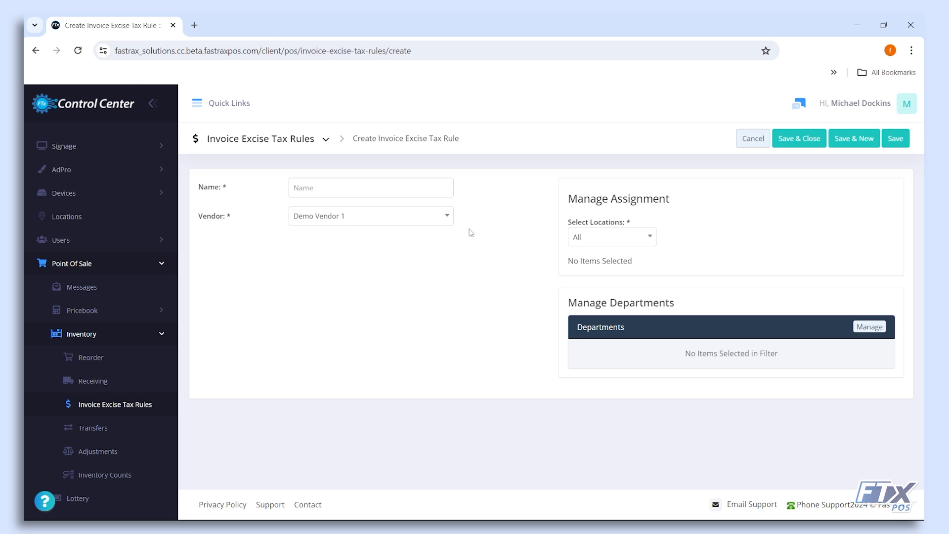
Assign the excise tax rule by locations to store 1, FasTrax Store #1.
{"action": "left_click", "coordinate": [600, 235]}
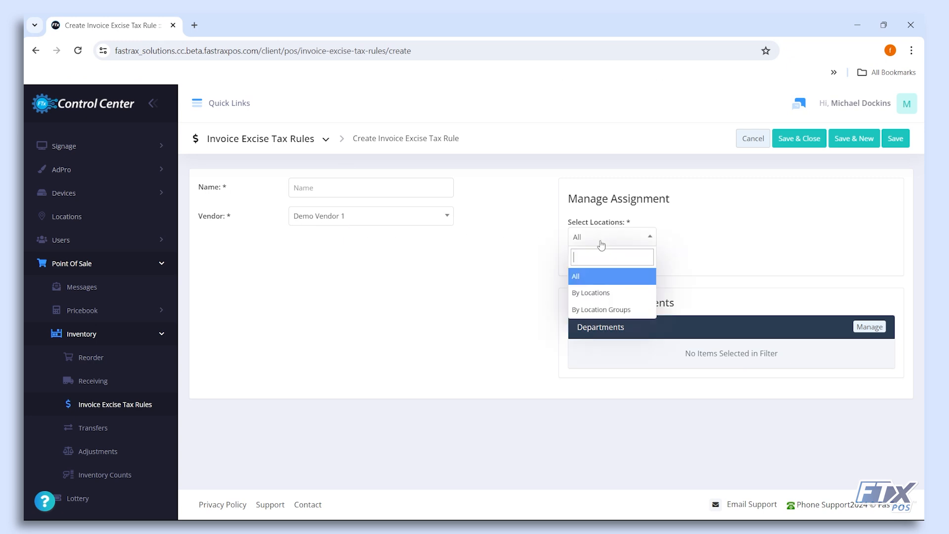
{"action": "left_click", "coordinate": [599, 293]}
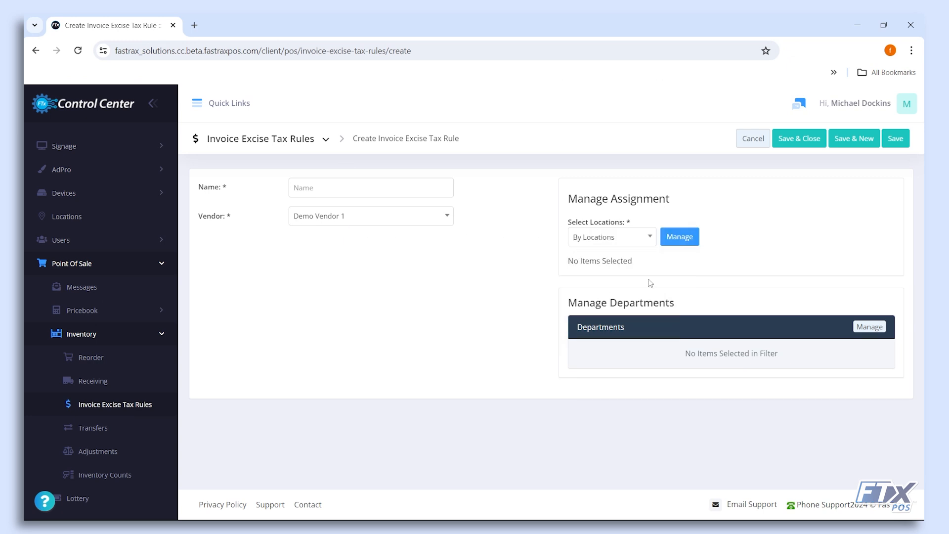
{"action": "left_click", "coordinate": [680, 237]}
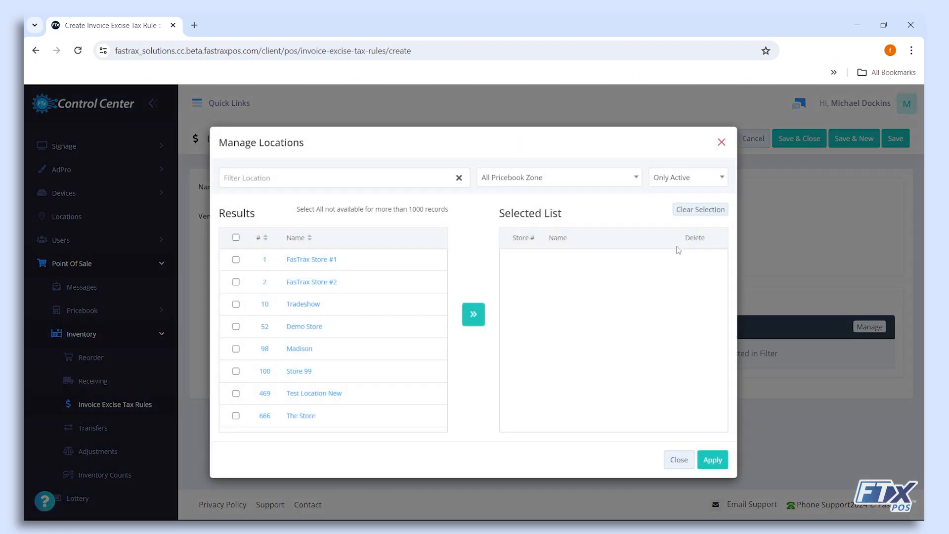
{"action": "left_click", "coordinate": [233, 266]}
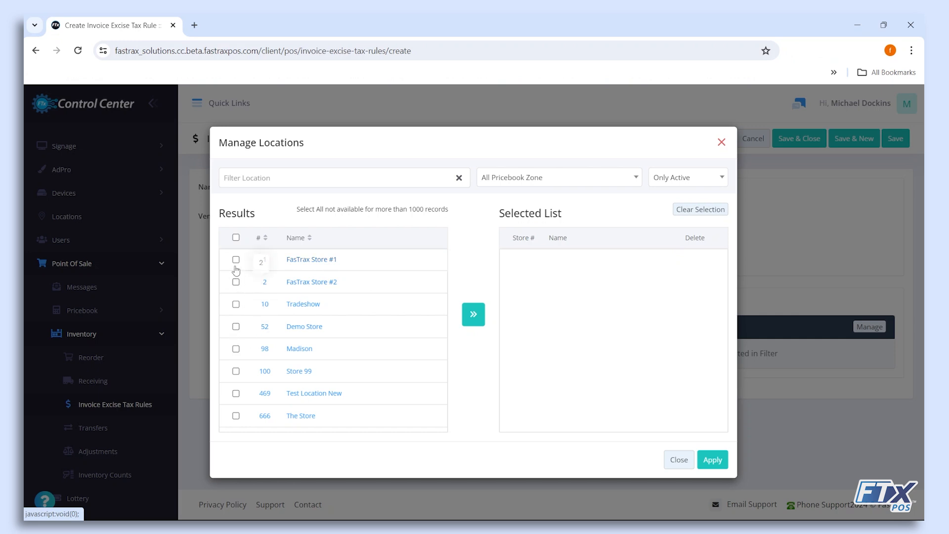
{"action": "left_click", "coordinate": [237, 261]}
{"action": "left_click", "coordinate": [473, 314]}
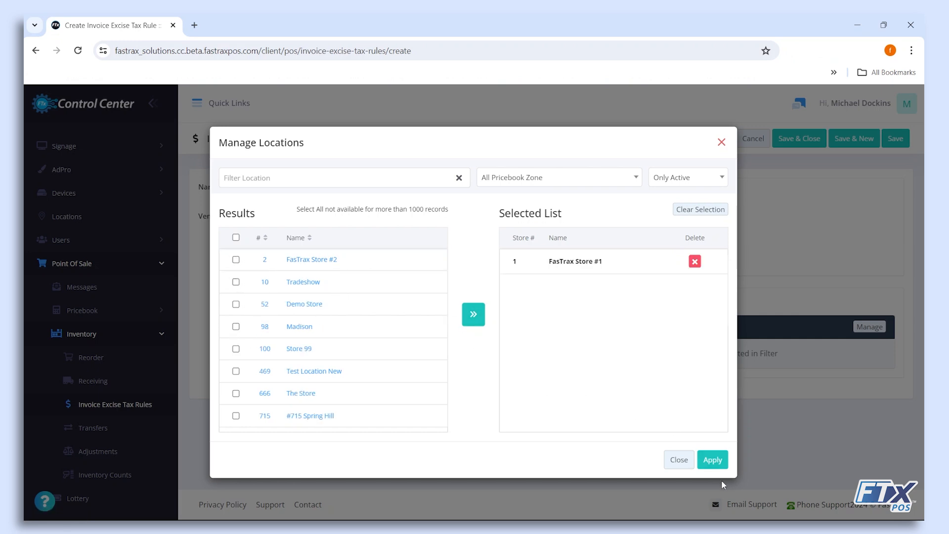
{"action": "left_click", "coordinate": [713, 460]}
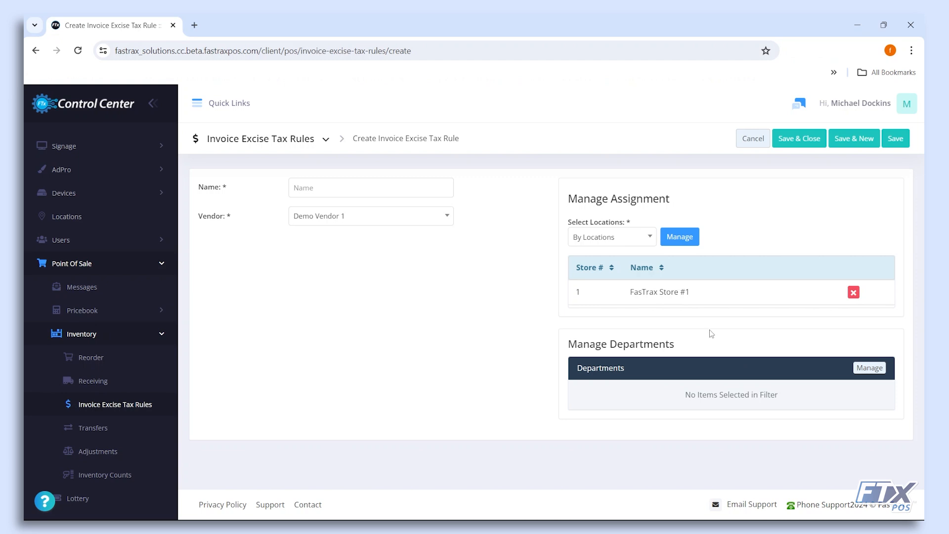
Name the invoice excise tax rule Test.
{"action": "left_click", "coordinate": [346, 189]}
{"action": "type", "text": "Test"}
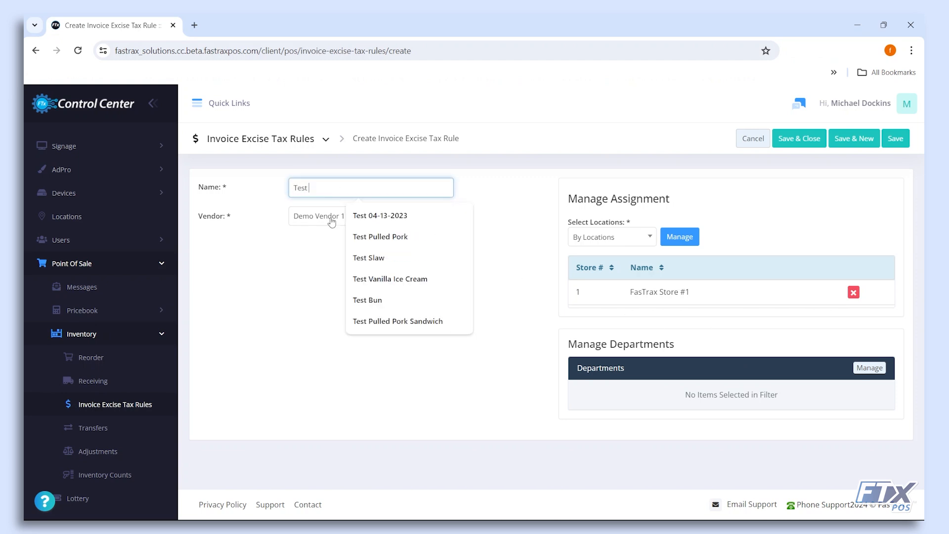
{"action": "left_click", "coordinate": [349, 285]}
Add the department 7 - BEER/WINE to the rule with tax type Percentage and tax value 1.
{"action": "left_click", "coordinate": [868, 369]}
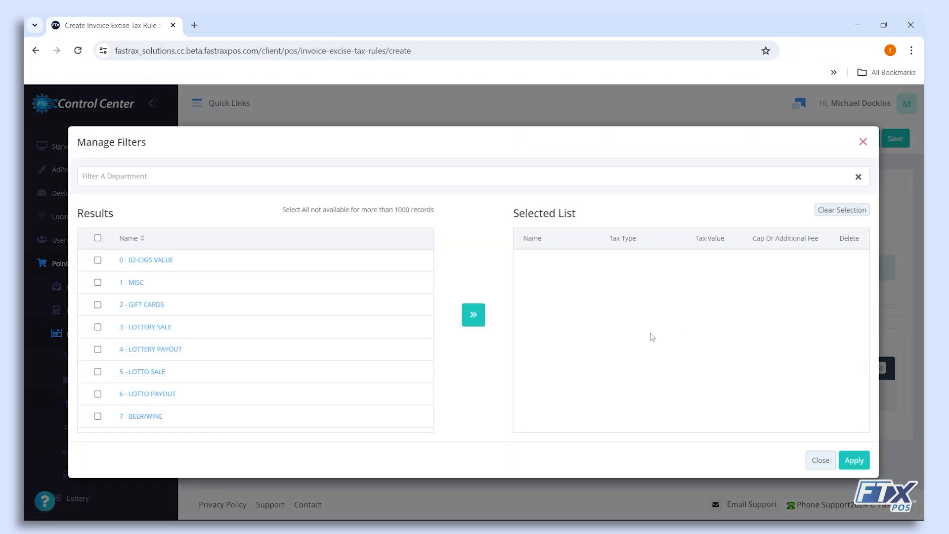
{"action": "scroll", "coordinate": [182, 321], "scroll_direction": "down", "scroll_amount": 2}
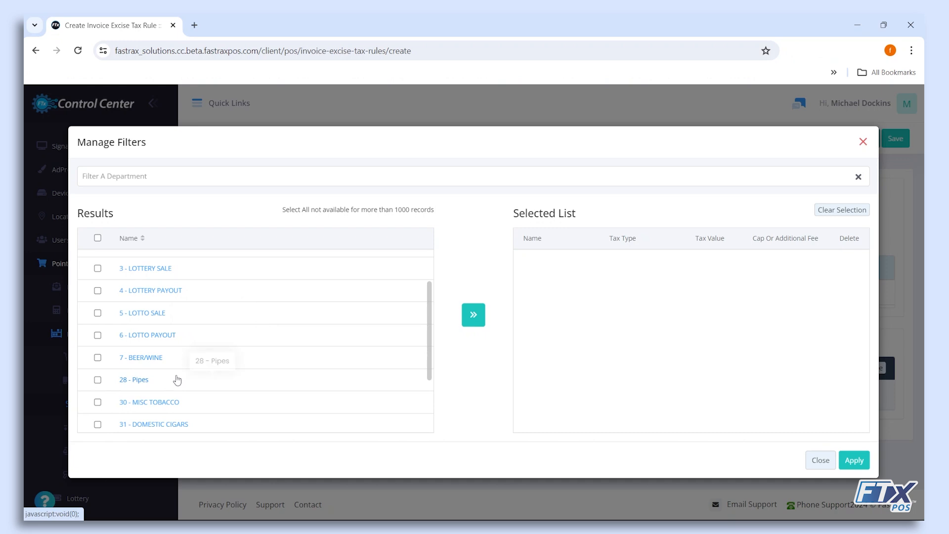
{"action": "scroll", "coordinate": [148, 326], "scroll_direction": "down", "scroll_amount": 1}
{"action": "left_click", "coordinate": [99, 299]}
{"action": "left_click", "coordinate": [473, 315]}
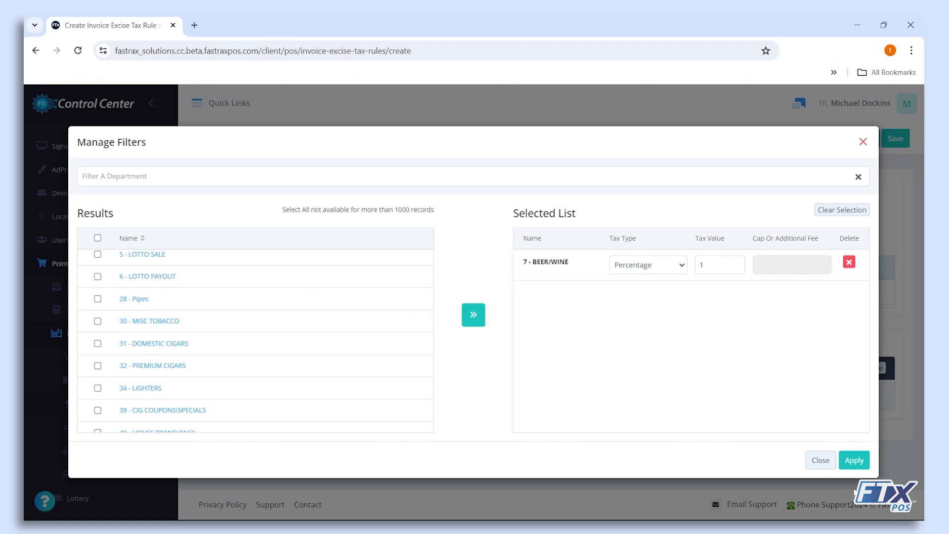
{"action": "left_click", "coordinate": [860, 462]}
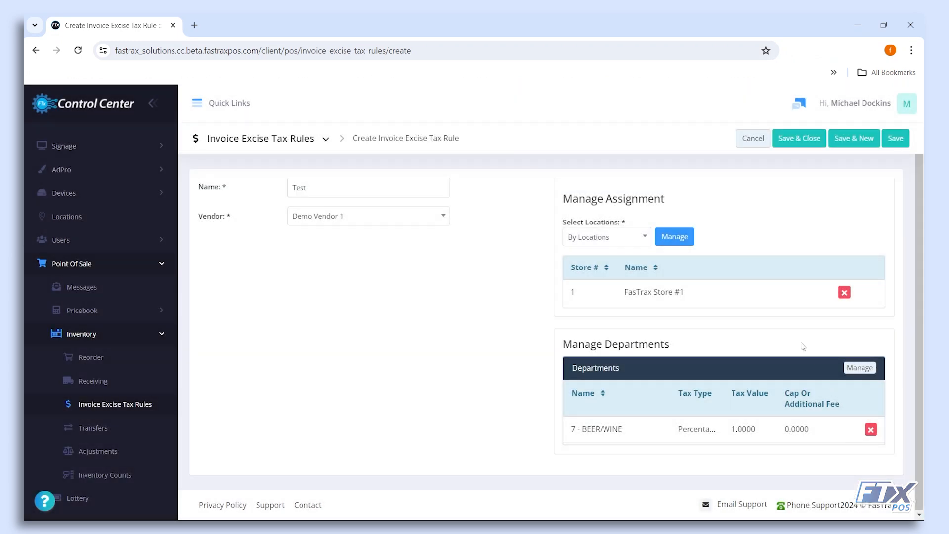